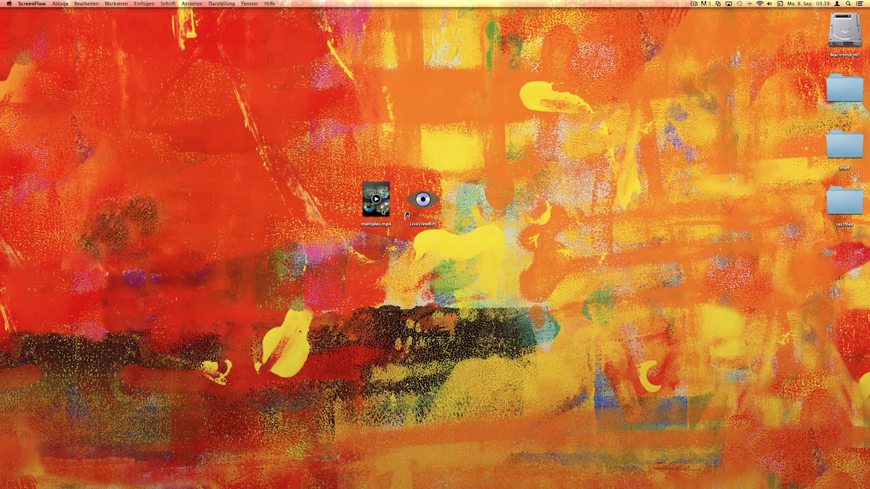
# Preview the multiplex.mp4 video file on the desktop.
pyautogui.click(377, 202)
pyautogui.press('space')
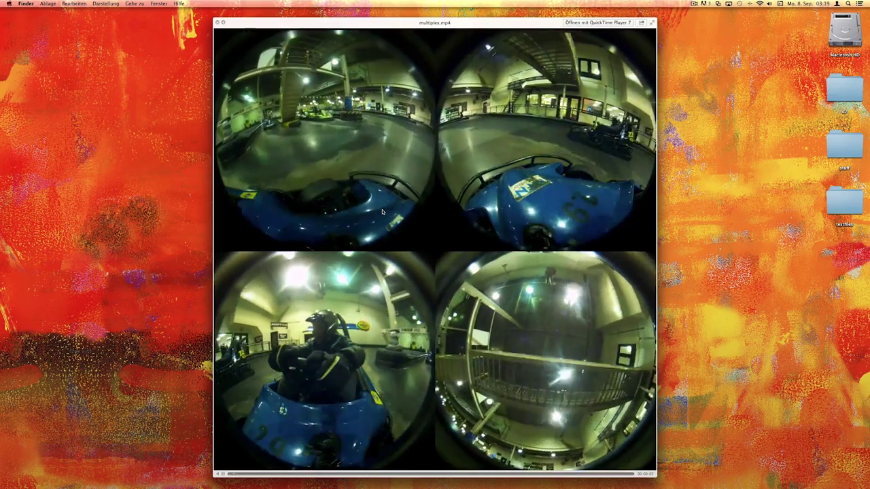
pyautogui.press('space')
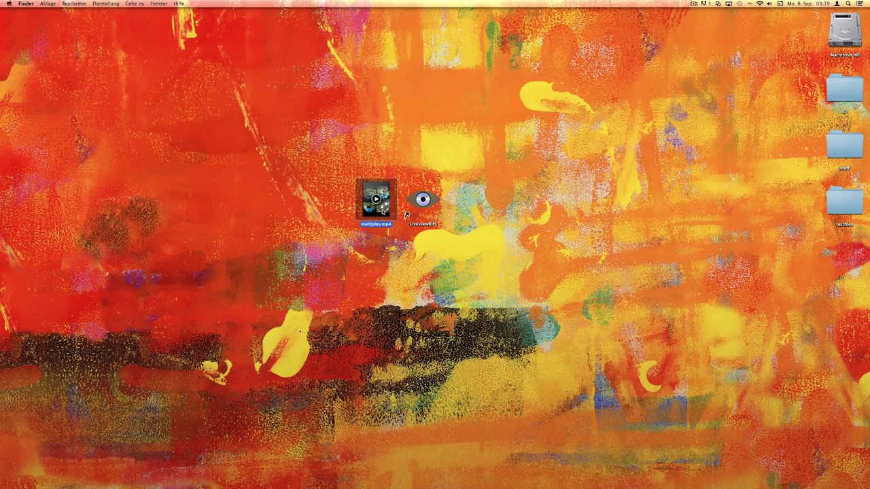
# Launch LiveViewRift and create a new session named 'multiplex test'.
pyautogui.doubleClick(430, 201)
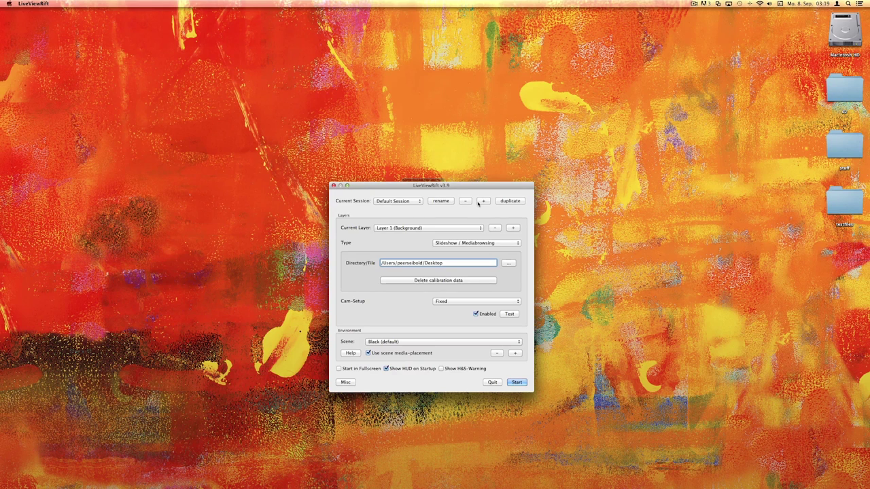
pyautogui.click(482, 202)
pyautogui.write('mul')
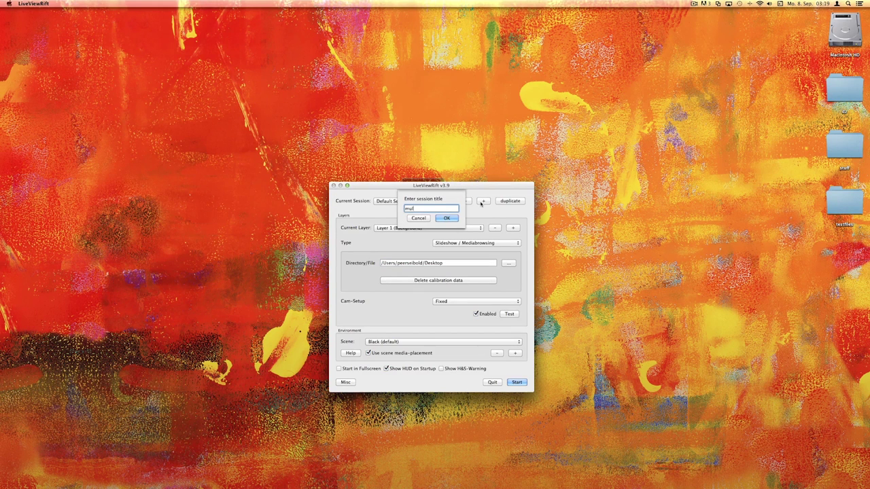
pyautogui.write('tiplex test')
pyautogui.press('Return')
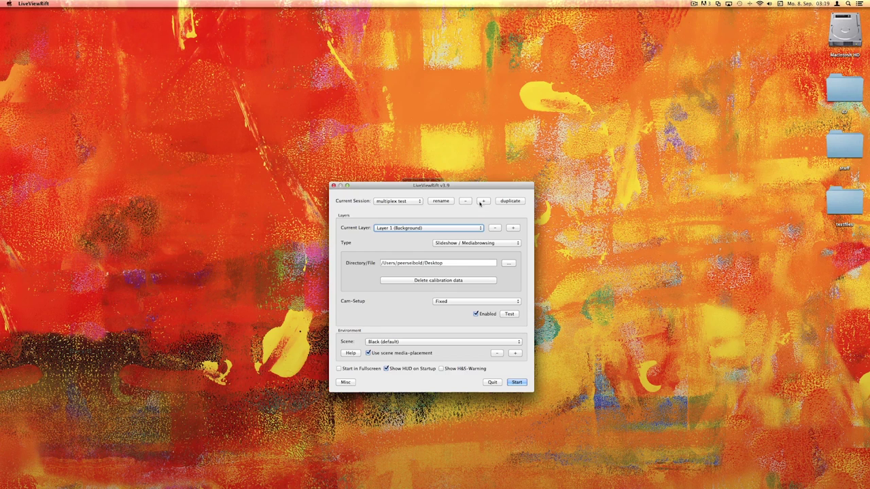
# Make the background layer a Video source playing multiplex.mp4 with audio off, then test it.
pyautogui.moveTo(460, 189); pyautogui.dragTo(597, 138)
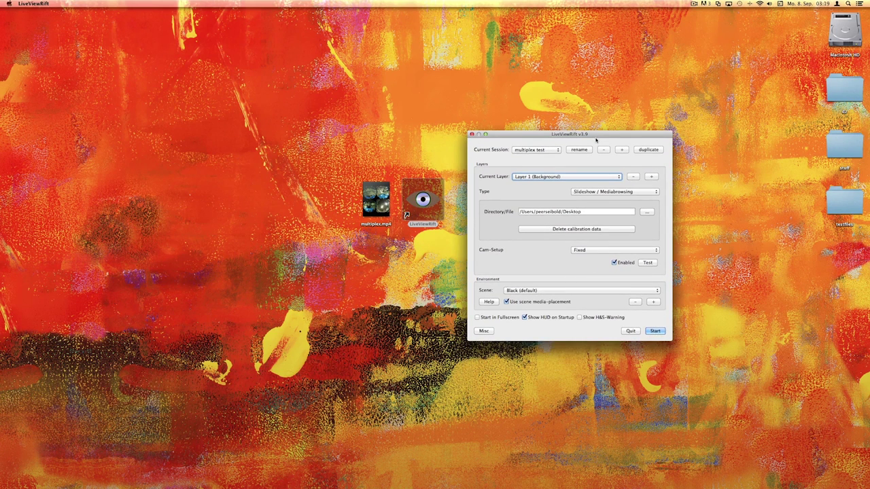
pyautogui.click(588, 192)
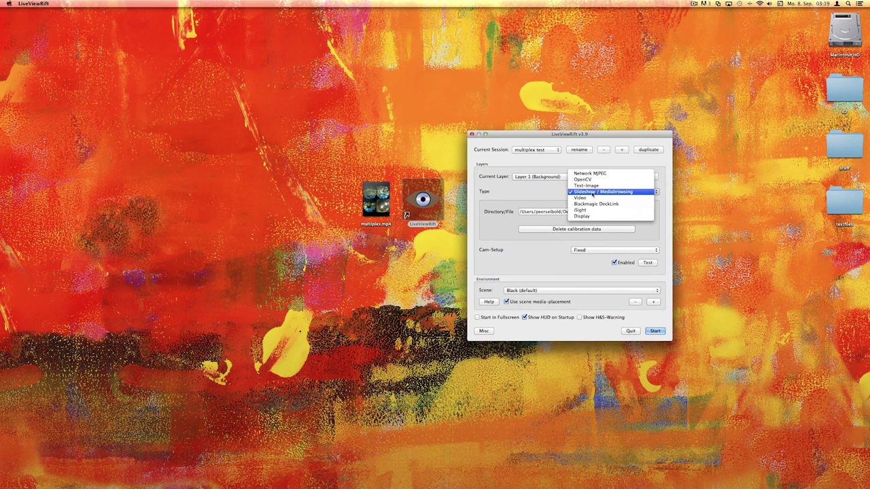
pyautogui.click(590, 200)
pyautogui.moveTo(375, 200); pyautogui.dragTo(551, 204)
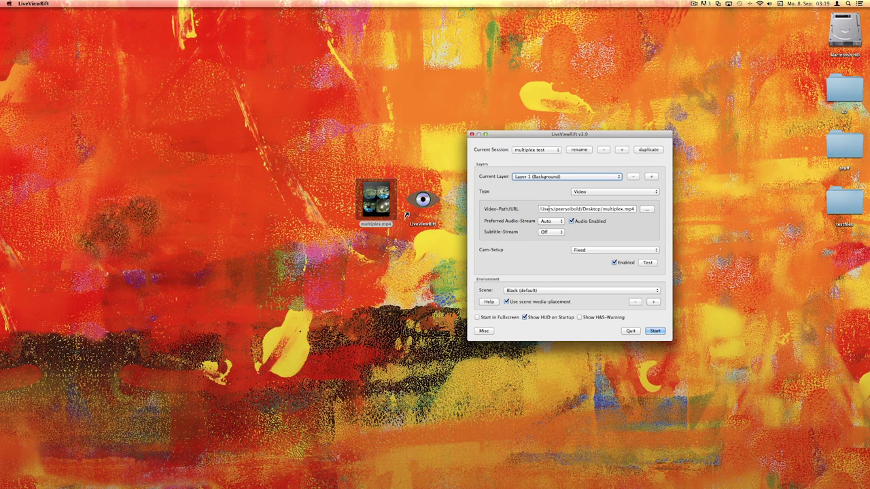
pyautogui.click(590, 221)
pyautogui.moveTo(604, 137); pyautogui.dragTo(455, 129)
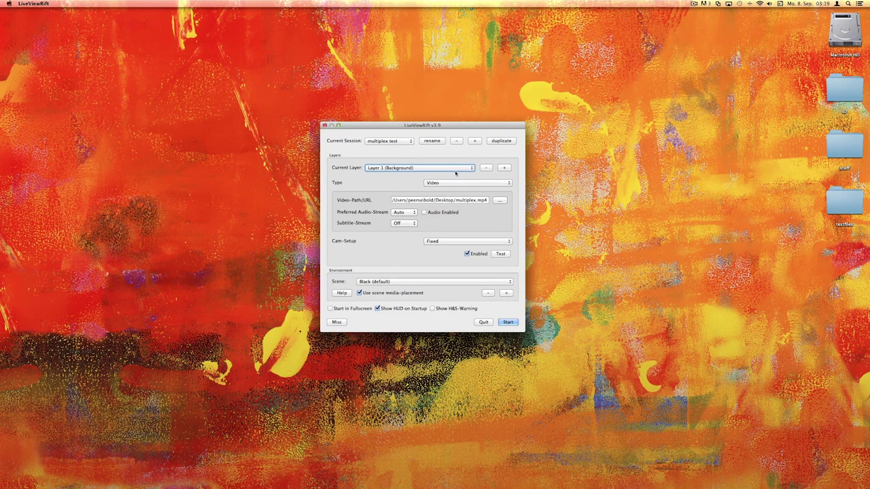
pyautogui.click(494, 253)
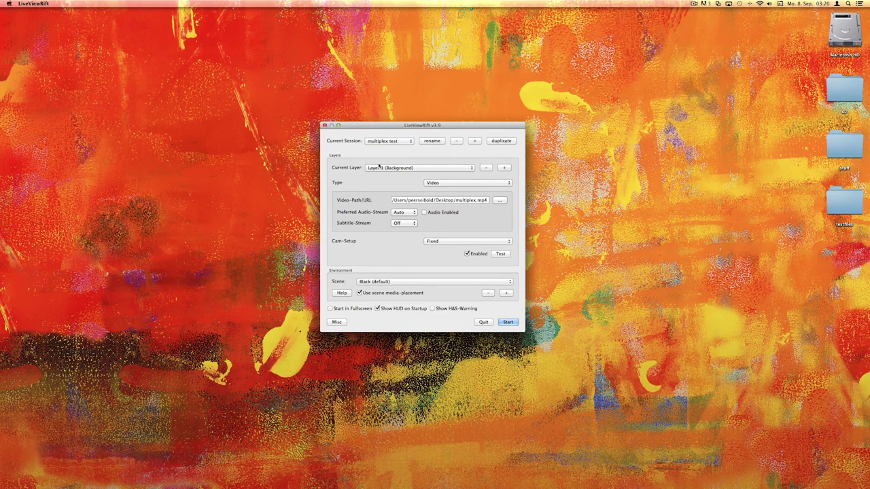
# Add layers 2, 3 and 4, each set to Duplicate Previous Layer.
pyautogui.click(504, 168)
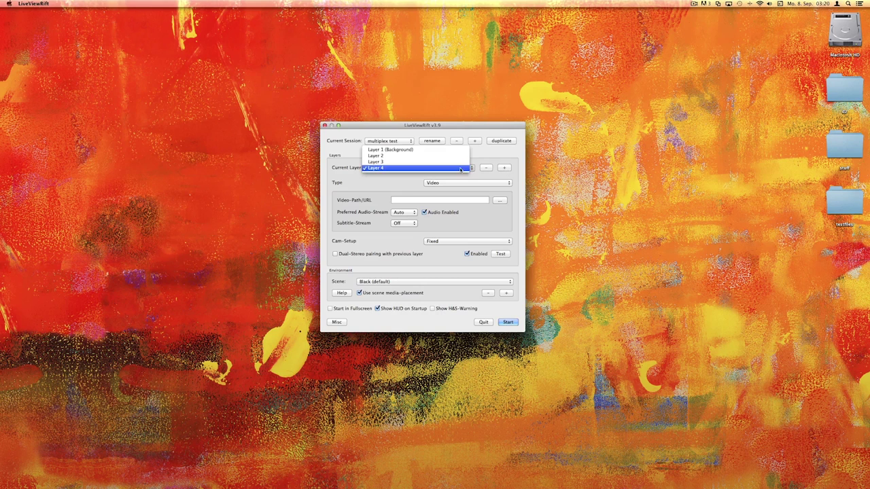
pyautogui.click(450, 184)
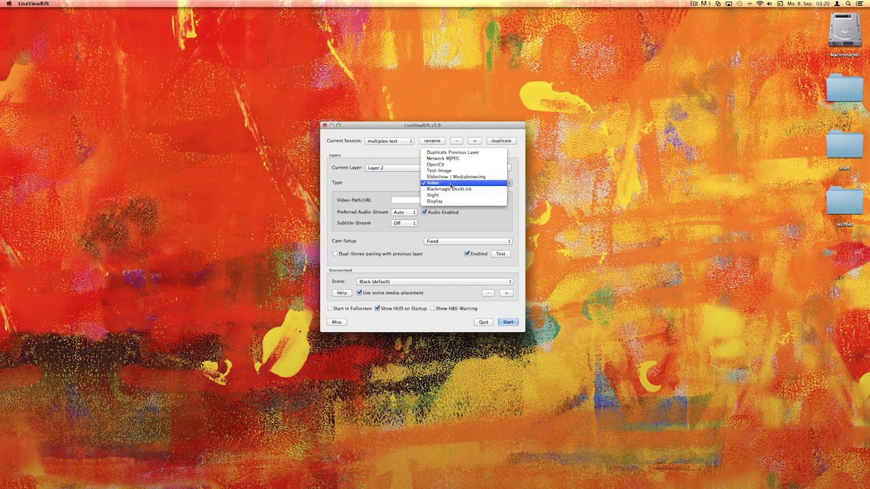
pyautogui.click(455, 153)
pyautogui.click(438, 171)
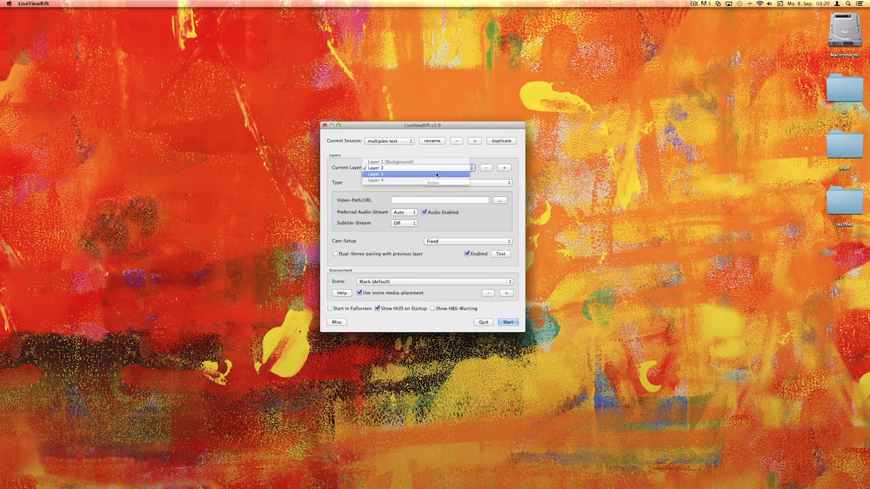
pyautogui.click(435, 175)
pyautogui.click(448, 182)
pyautogui.click(427, 151)
pyautogui.click(425, 167)
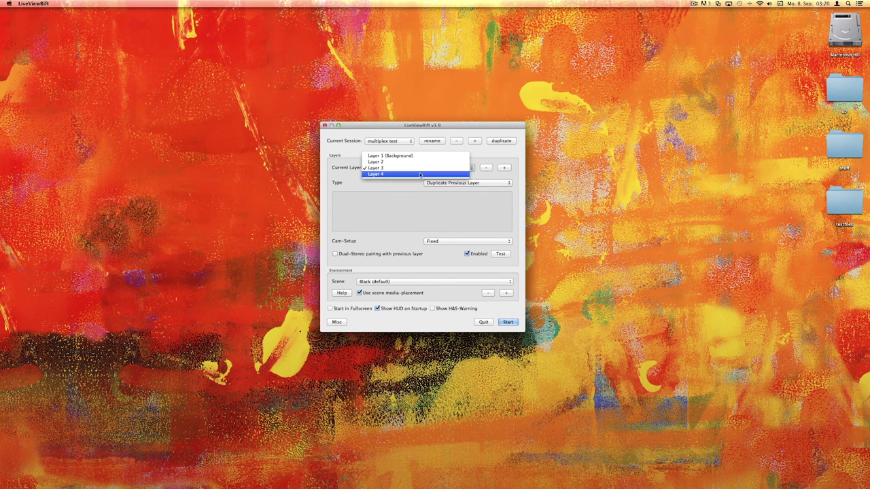
pyautogui.click(435, 174)
pyautogui.click(445, 183)
pyautogui.click(443, 153)
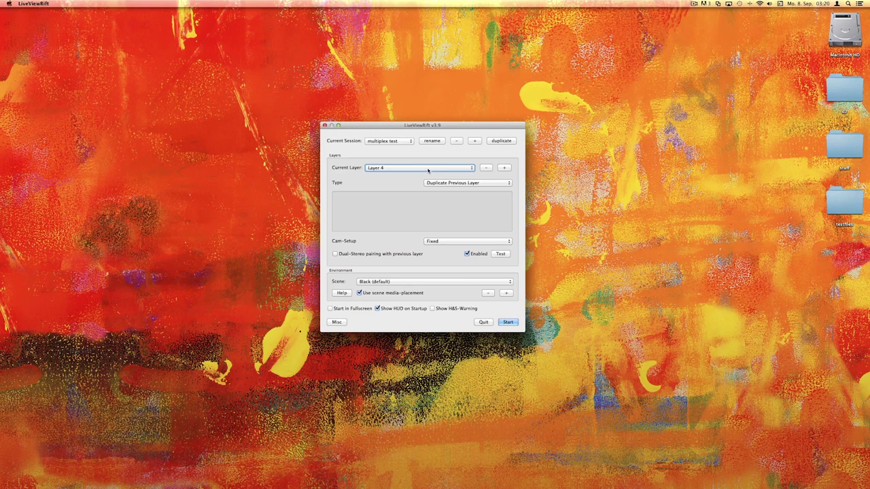
# Reselect Layer 1 (Background) and start the session full screen.
pyautogui.click(428, 170)
pyautogui.click(431, 169)
pyautogui.click(431, 169)
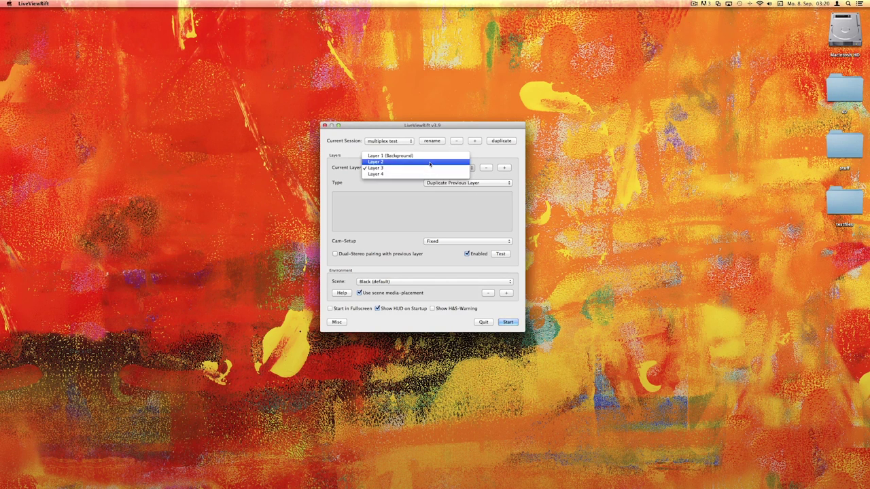
pyautogui.click(430, 175)
pyautogui.click(430, 169)
pyautogui.click(430, 166)
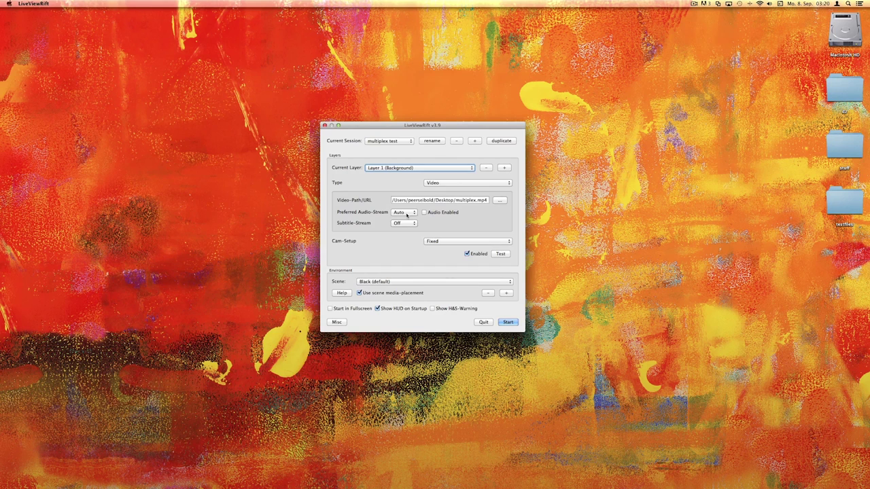
pyautogui.click(508, 322)
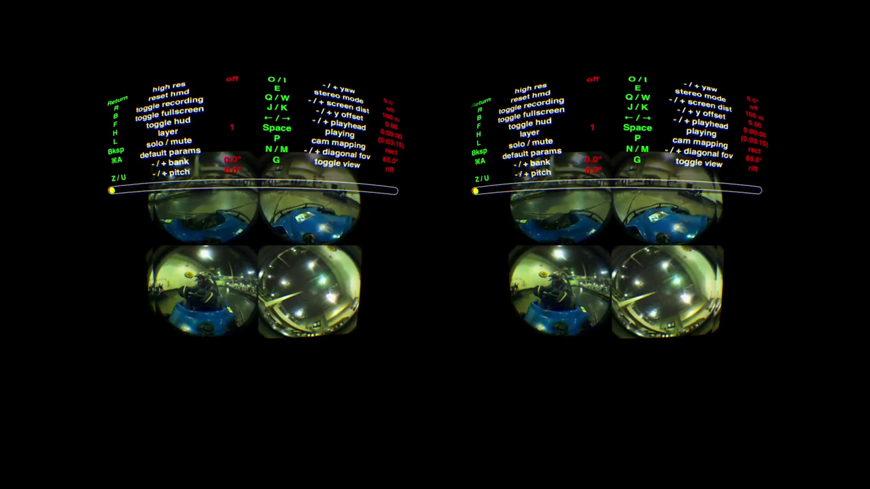
# Pause playback with Space and press G for the flat calibration view.
pyautogui.press('space')
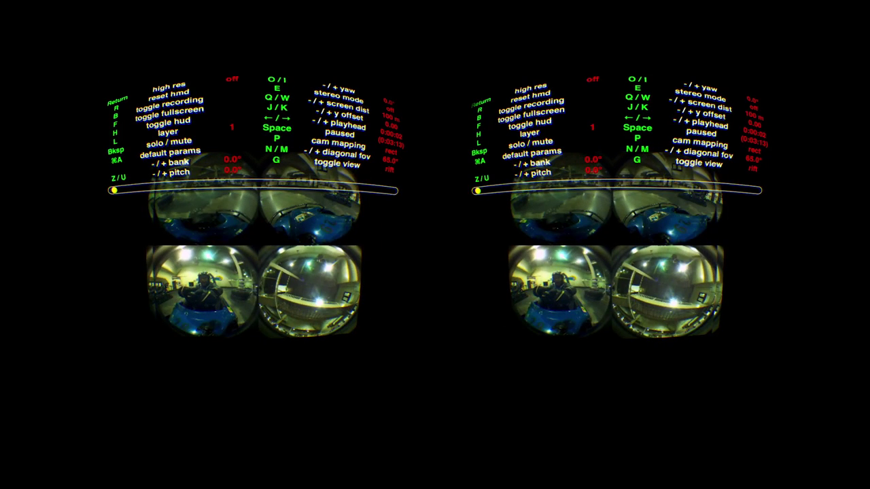
pyautogui.press('g')
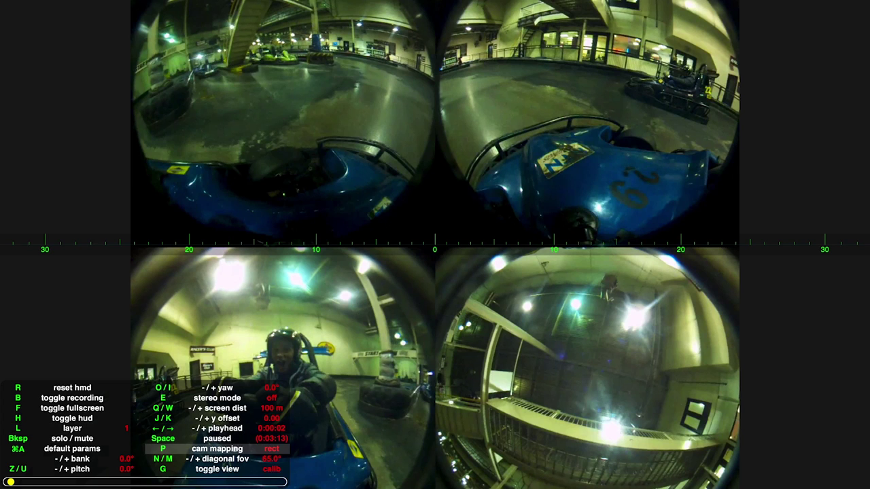
# Set Layer 1 to equid mapping centred near −49.0% x and −49.3% y, then pick layer 2.
pyautogui.click(238, 449)
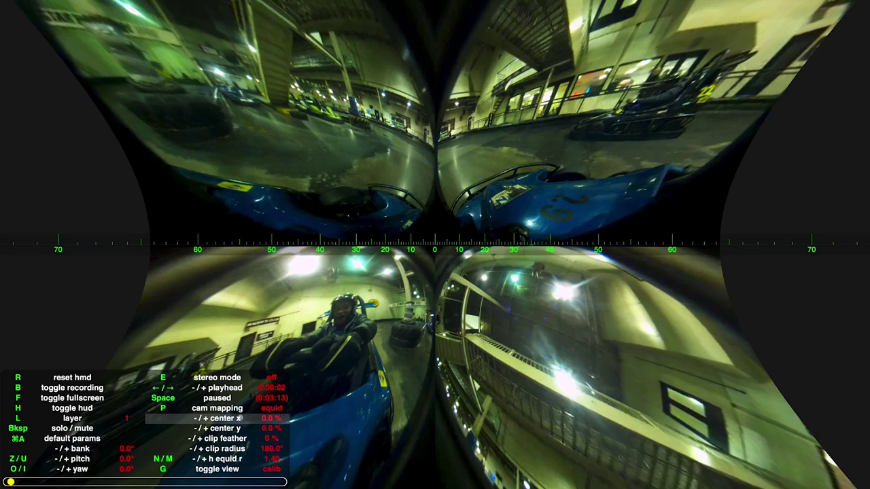
pyautogui.moveTo(238, 418); pyautogui.dragTo(197, 419)
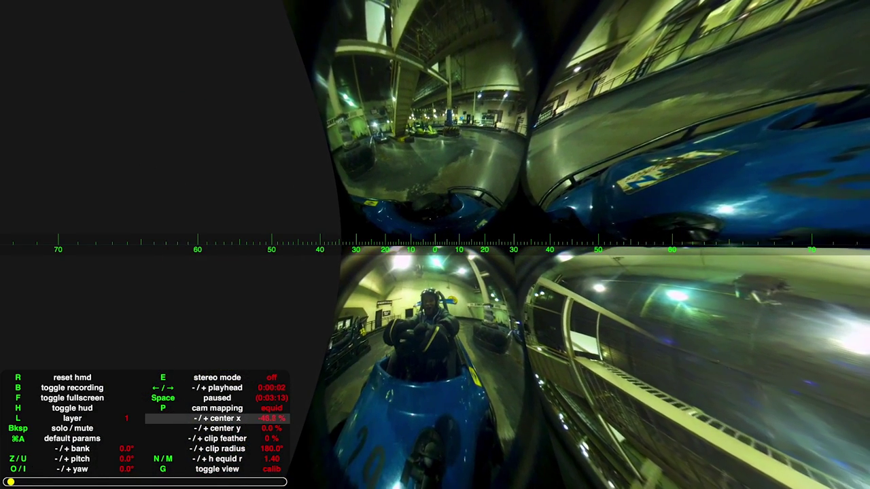
pyautogui.moveTo(261, 428); pyautogui.dragTo(170, 428)
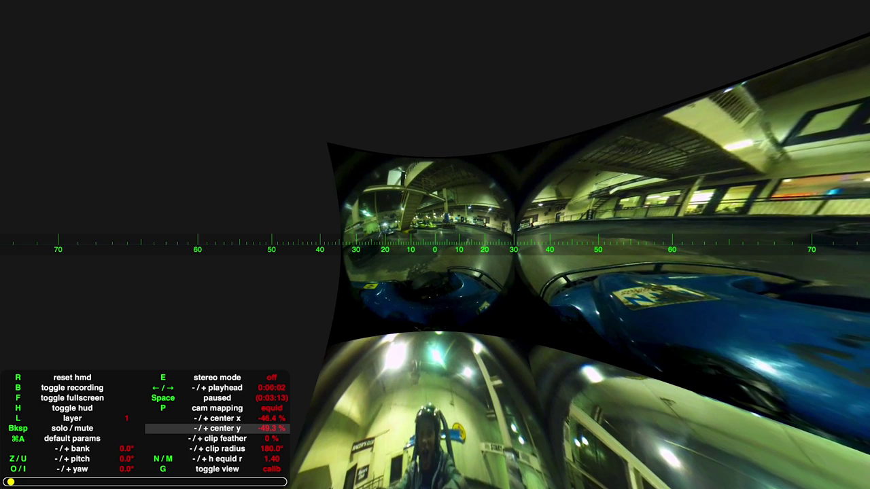
pyautogui.moveTo(259, 420); pyautogui.dragTo(255, 420)
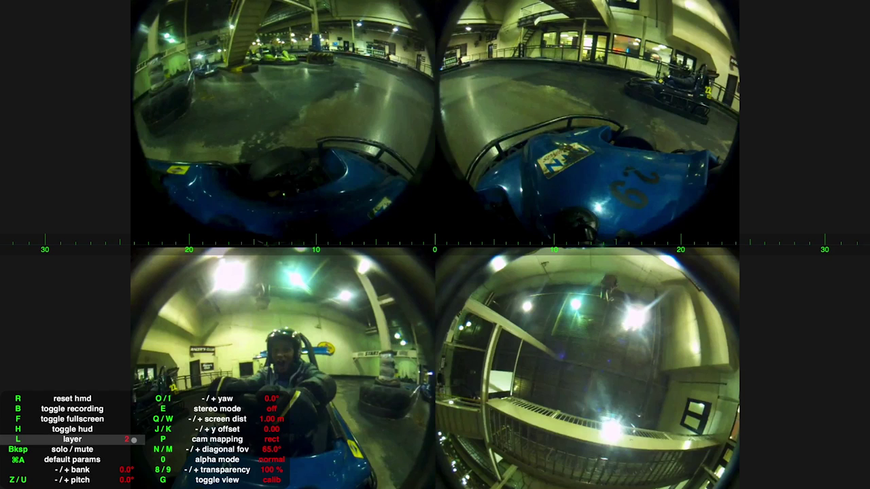
pyautogui.click(132, 419)
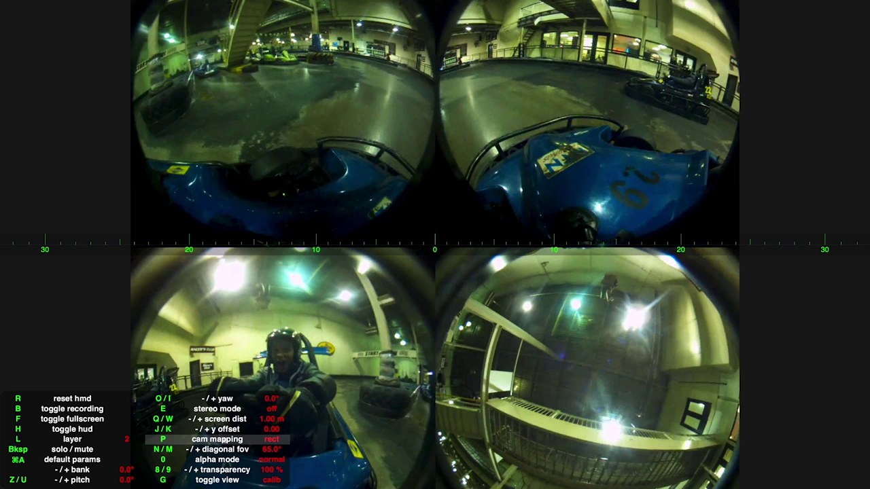
# Press P for equid mapping, centre layer 2 at 51.4% x and −51.5% y, then go to layer 3.
pyautogui.press('p')
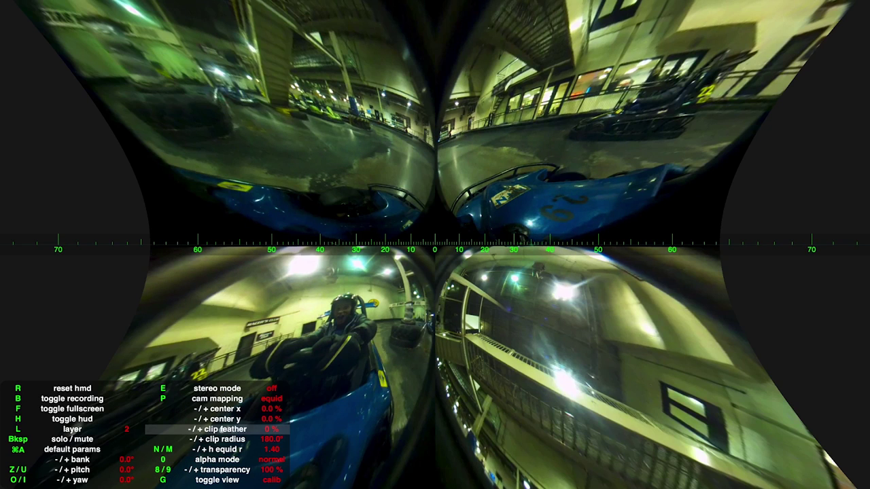
pyautogui.press('Up')
pyautogui.press('Up')
pyautogui.press('+')
pyautogui.press('+')
pyautogui.press('+')
pyautogui.press('+')
pyautogui.press('+')
pyautogui.press('+')
pyautogui.press('+')
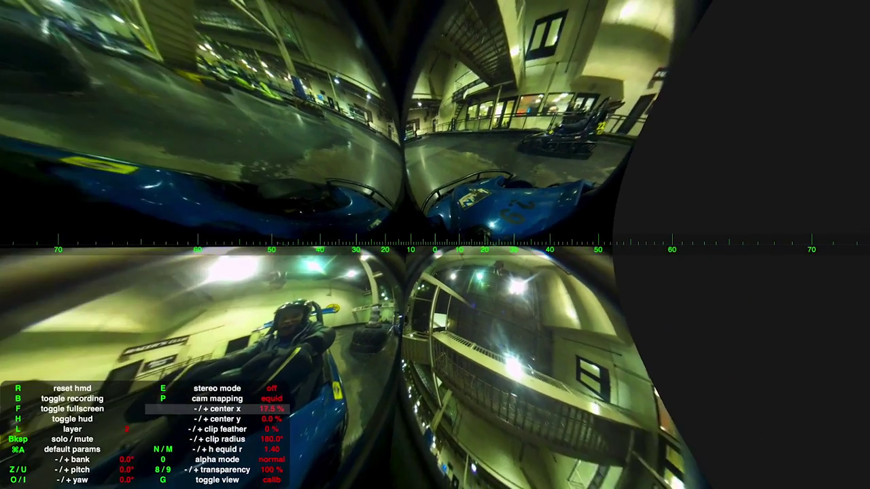
pyautogui.press('+')
pyautogui.press('+')
pyautogui.press('+')
pyautogui.press('+')
pyautogui.press('+')
pyautogui.press('+')
pyautogui.press('+')
pyautogui.press('+')
pyautogui.press('+')
pyautogui.press('+')
pyautogui.press('+')
pyautogui.press('+')
pyautogui.press('+')
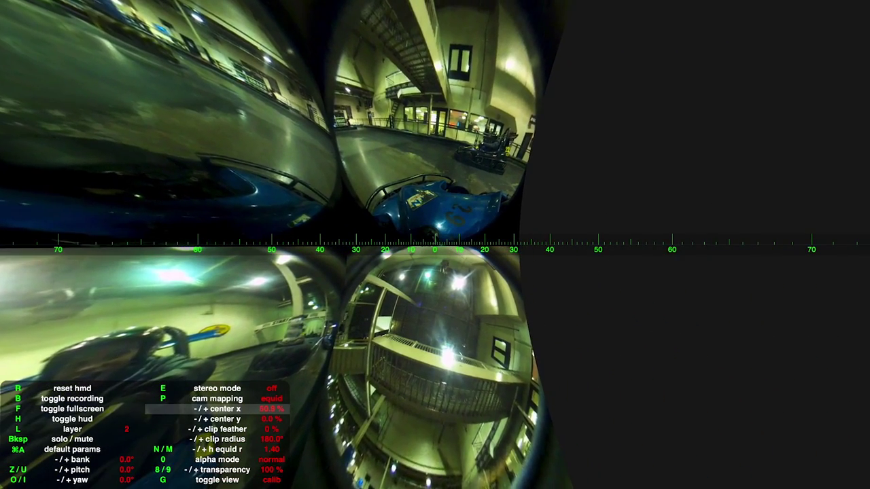
pyautogui.press('+')
pyautogui.press('Down')
pyautogui.press('-')
pyautogui.press('-')
pyautogui.press('-')
pyautogui.press('-')
pyautogui.press('-')
pyautogui.press('-')
pyautogui.press('-')
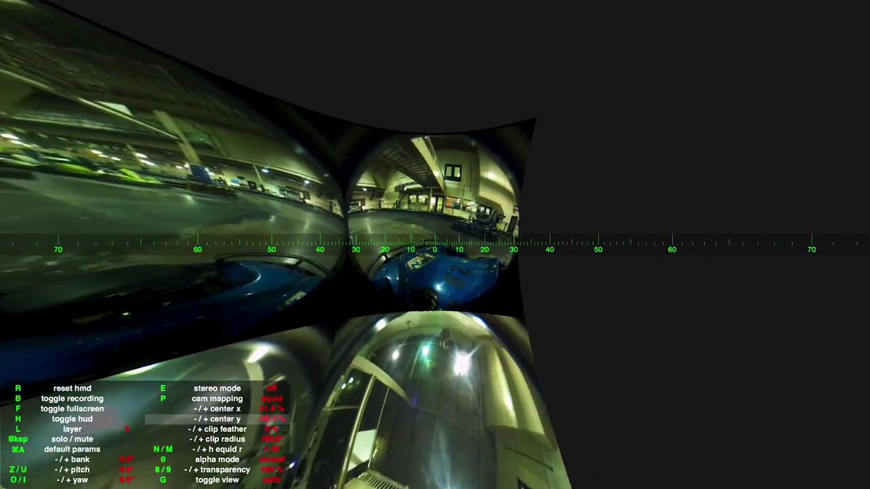
pyautogui.press('-')
pyautogui.press('-')
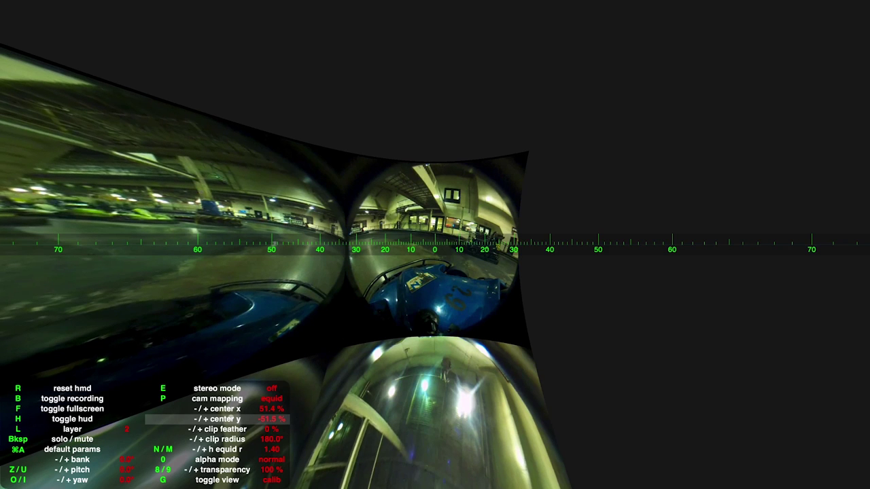
pyautogui.press('Down')
pyautogui.press('Left')
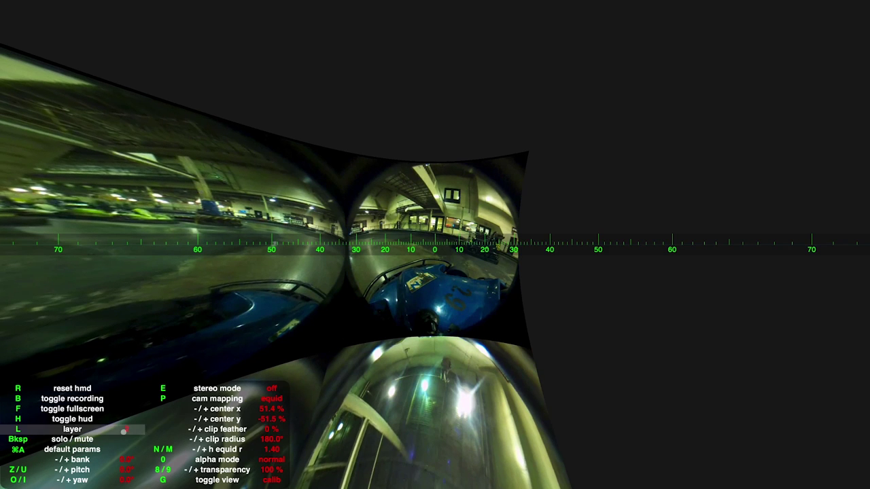
pyautogui.press('=')
# Adjust layer 3's centre x to −47.8% and centre y to 48.6% with the -/+ keys.
pyautogui.press('Right')
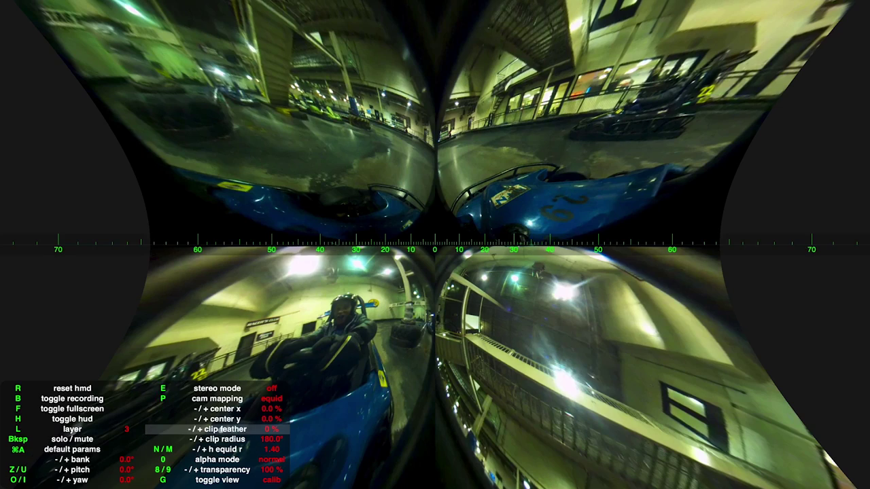
pyautogui.press('Up')
pyautogui.press('Up')
pyautogui.press('-')
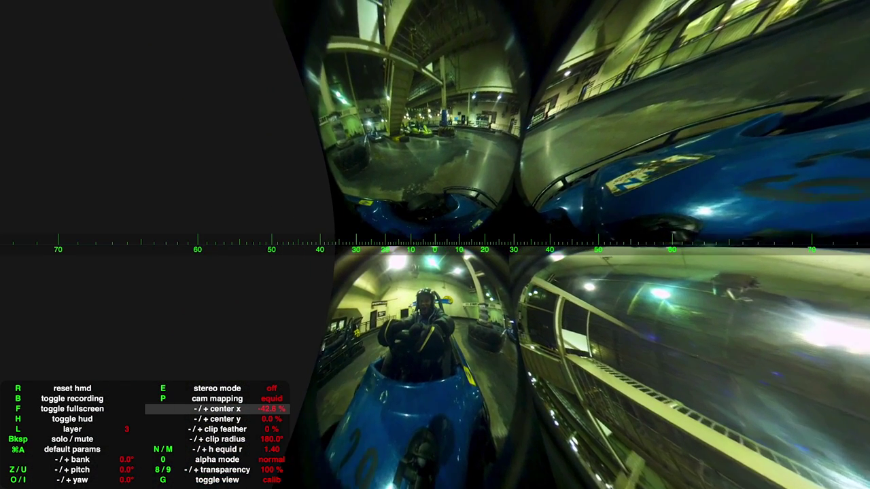
pyautogui.press('-')
pyautogui.press('Down')
pyautogui.press('=')
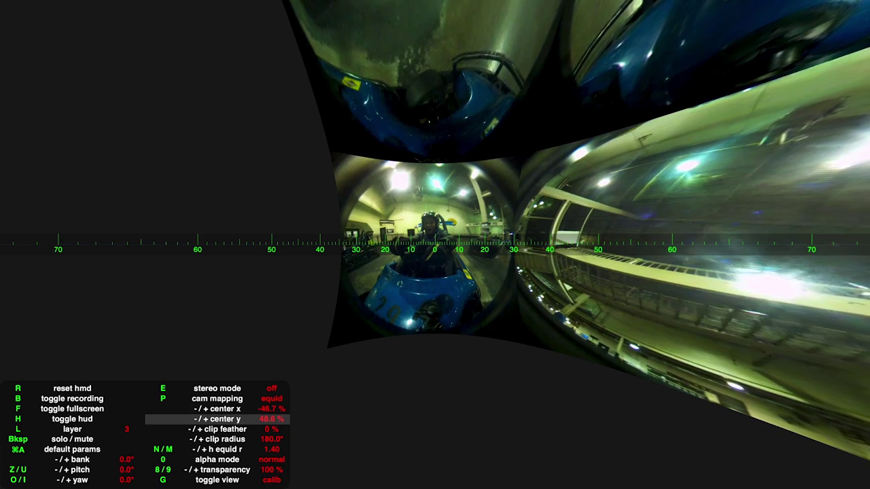
pyautogui.press('Up')
pyautogui.press('-')
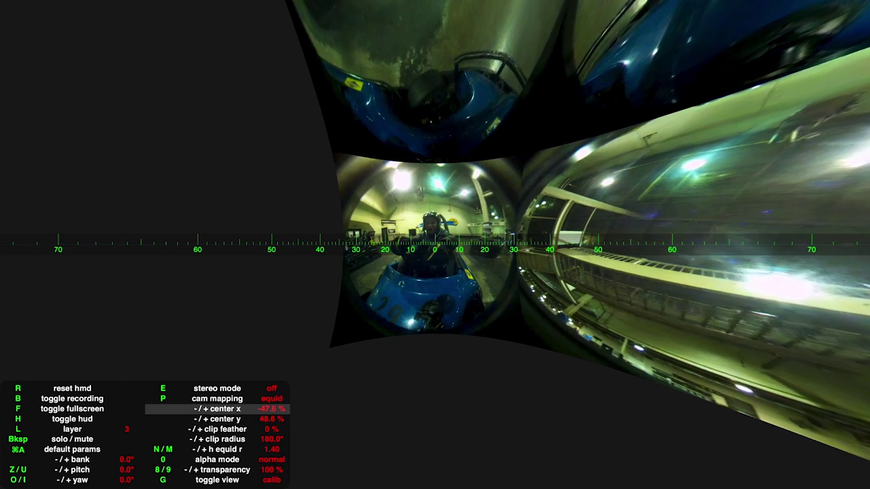
pyautogui.press('=')
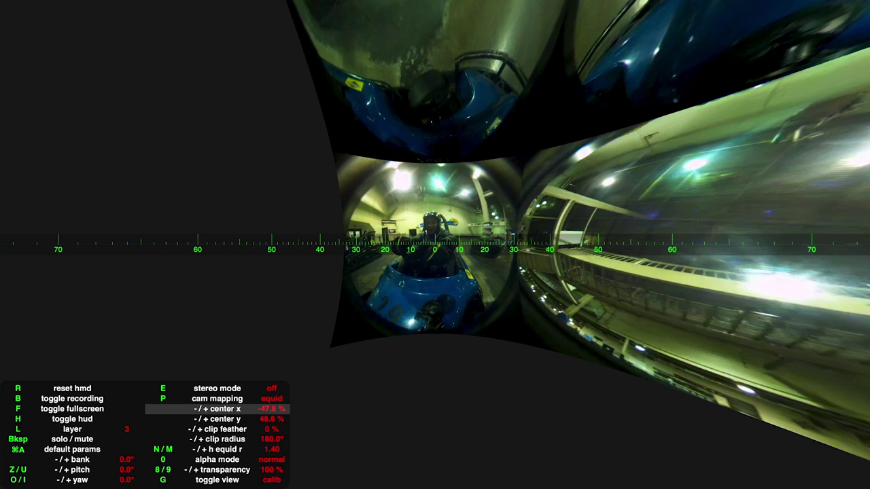
pyautogui.press('Down')
# Switch to layer 4 and set its camera mapping to equid.
pyautogui.press('l')
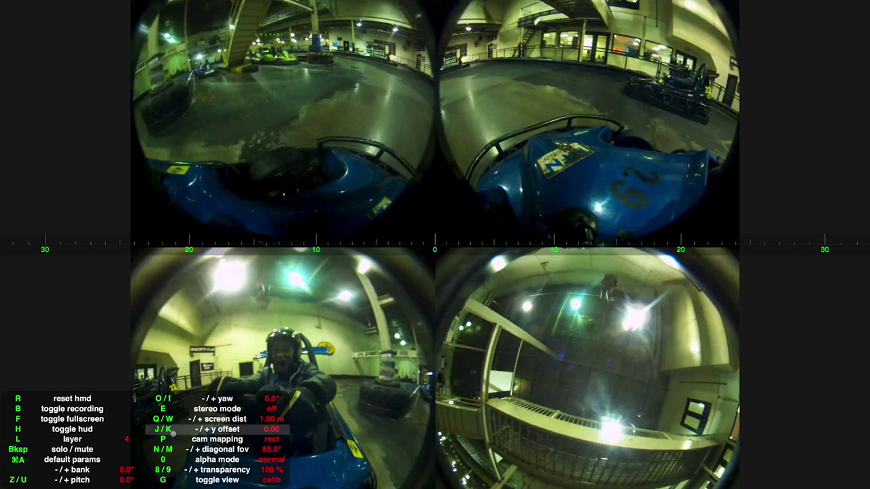
pyautogui.press('Down')
pyautogui.press('Down')
pyautogui.press('Up')
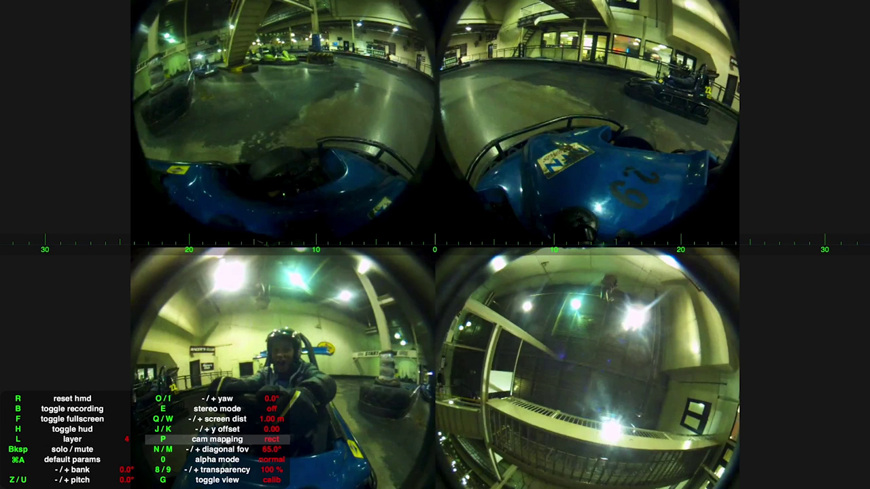
pyautogui.press('p')
pyautogui.press('Down')
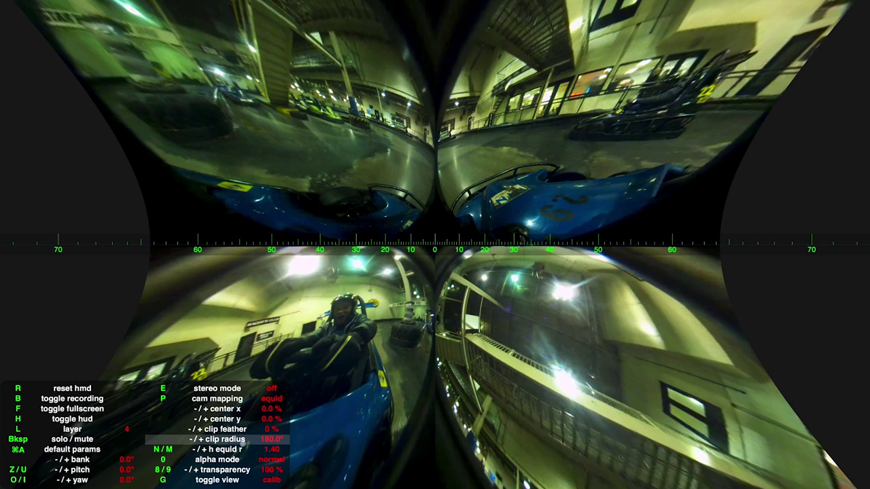
pyautogui.press('Down')
pyautogui.press('Up')
pyautogui.press('Up')
pyautogui.press('Up')
pyautogui.press('Up')
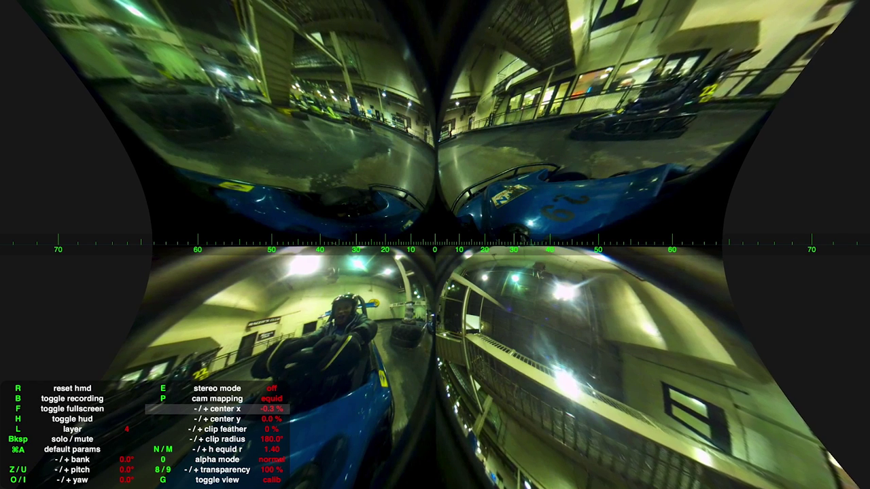
# Centre layer 4's fisheye at 51.1% x and 49.2% y.
pyautogui.press('+')
pyautogui.press('+')
pyautogui.press('+')
pyautogui.press('+')
pyautogui.press('+')
pyautogui.press('+')
pyautogui.press('+')
pyautogui.press('+')
pyautogui.press('+')
pyautogui.press('+')
pyautogui.press('+')
pyautogui.press('+')
pyautogui.press('+')
pyautogui.press('+')
pyautogui.press('+')
pyautogui.press('+')
pyautogui.press('+')
pyautogui.press('+')
pyautogui.press('+')
pyautogui.press('+')
pyautogui.press('+')
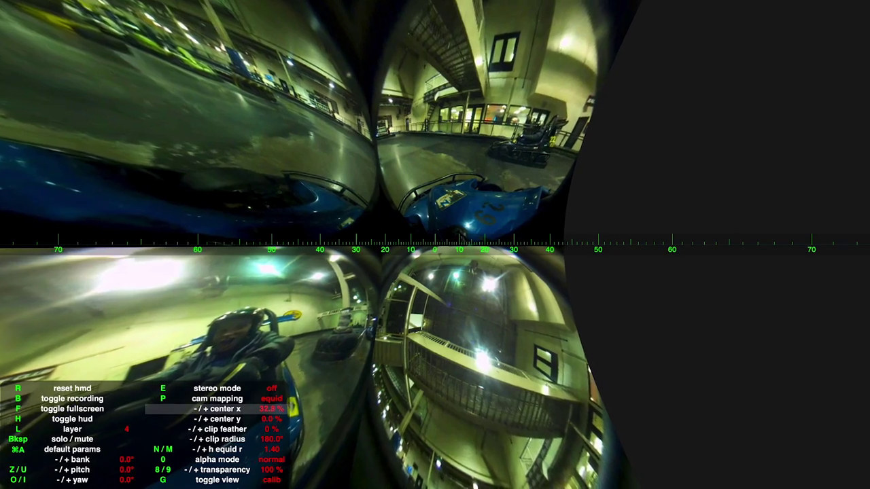
pyautogui.press('+')
pyautogui.press('+')
pyautogui.press('+')
pyautogui.press('+')
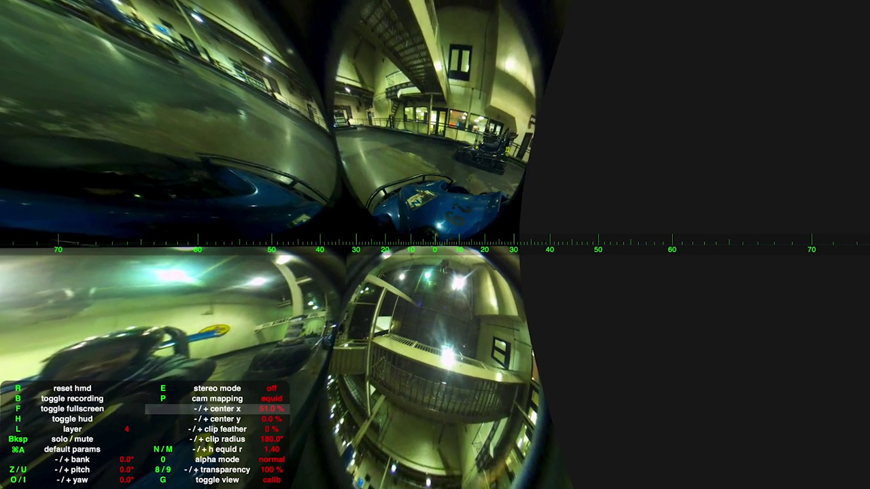
pyautogui.press('Down')
pyautogui.press('+')
pyautogui.press('+')
pyautogui.press('+')
pyautogui.press('+')
pyautogui.press('+')
pyautogui.press('+')
pyautogui.press('+')
pyautogui.press('+')
pyautogui.press('+')
pyautogui.press('+')
pyautogui.press('+')
pyautogui.press('+')
pyautogui.press('+')
pyautogui.press('+')
pyautogui.press('+')
pyautogui.press('+')
pyautogui.press('+')
pyautogui.press('+')
pyautogui.press('+')
pyautogui.press('+')
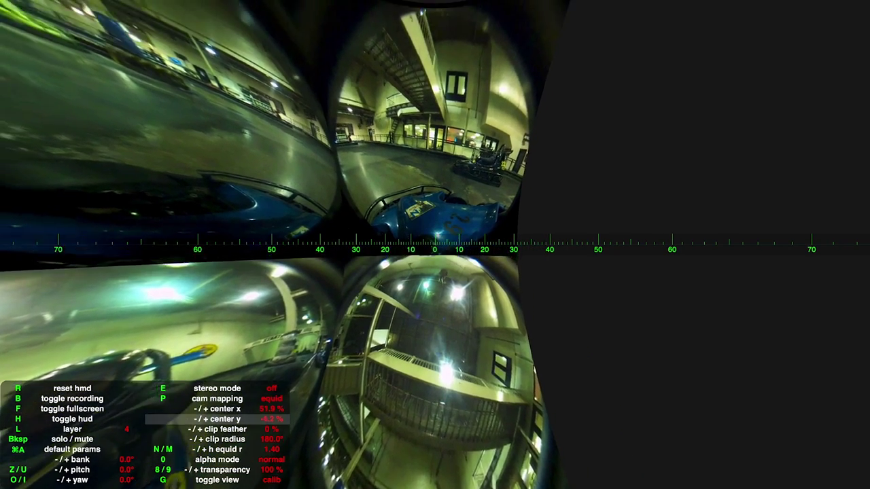
pyautogui.press('-')
pyautogui.press('-')
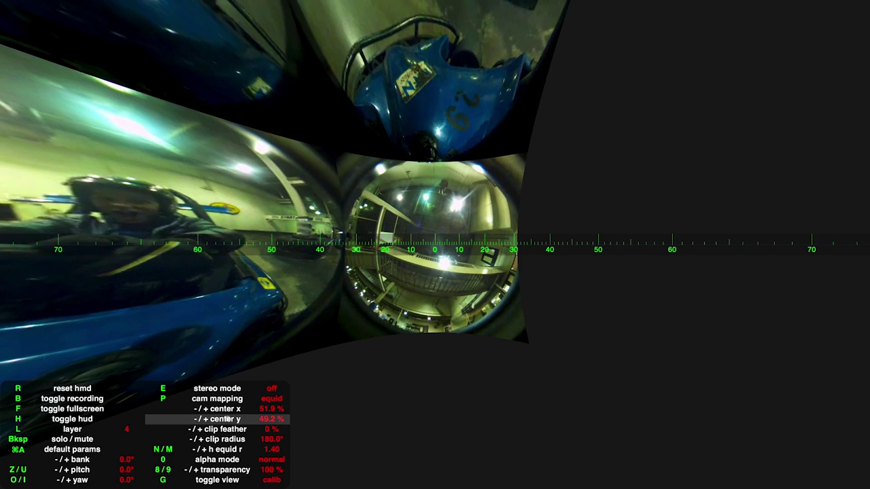
pyautogui.press('Up')
pyautogui.press('-')
pyautogui.press('-')
pyautogui.press('-')
pyautogui.press('-')
pyautogui.press('-')
pyautogui.press('-')
pyautogui.press('-')
pyautogui.press('-')
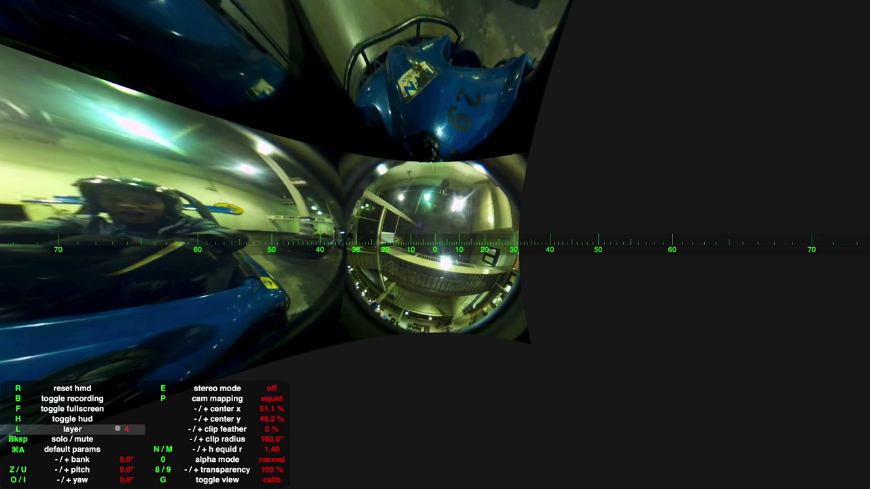
# Return to layer 1 and switch to the Oculus Rift stereo view.
pyautogui.press('l')
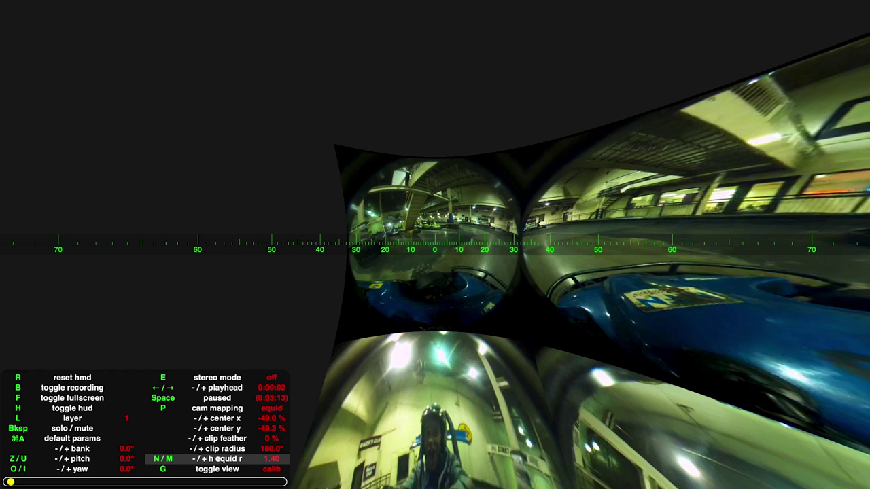
pyautogui.press('g')
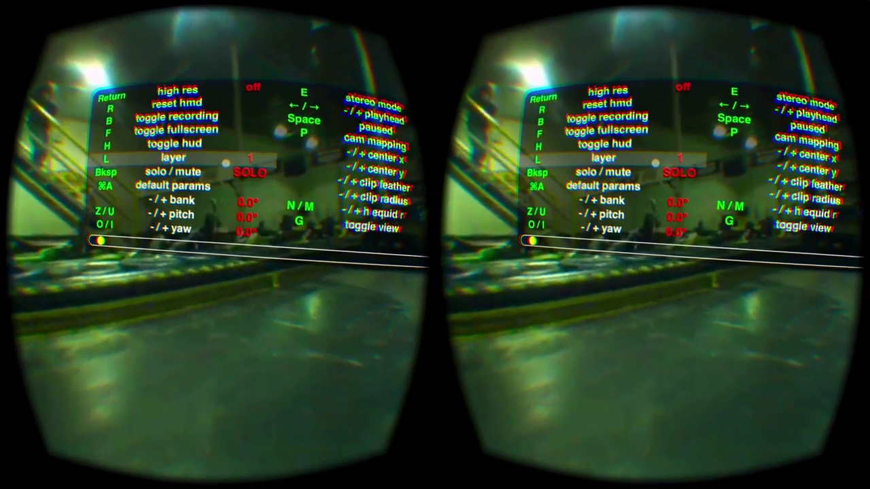
# Solo layer 2 and lower its equidistant radius to about 0.47.
pyautogui.press('BackSpace')
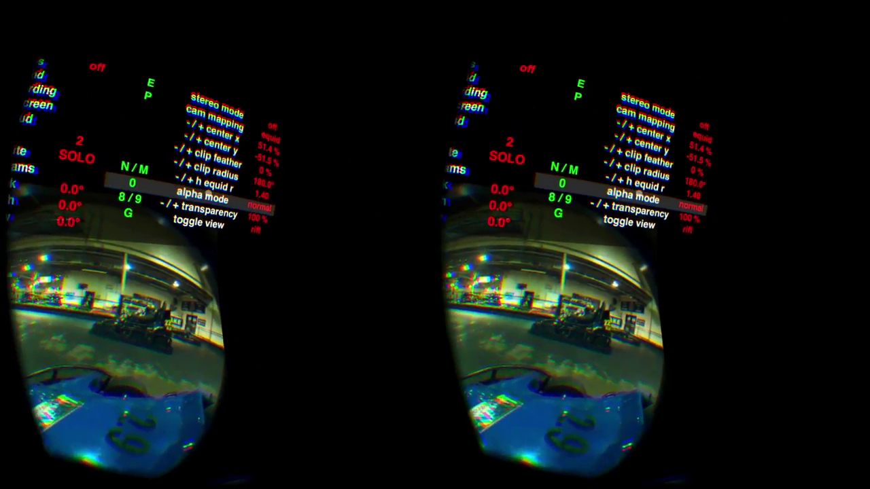
pyautogui.press('-')
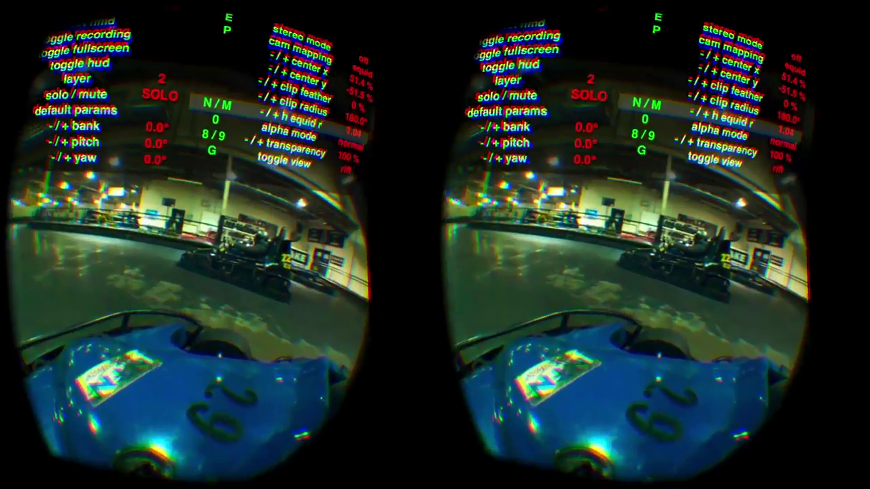
pyautogui.press('-')
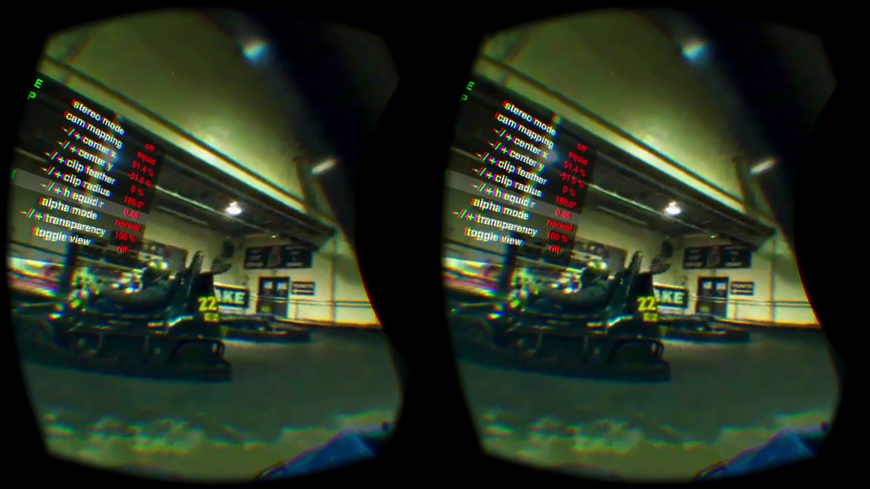
pyautogui.press('-')
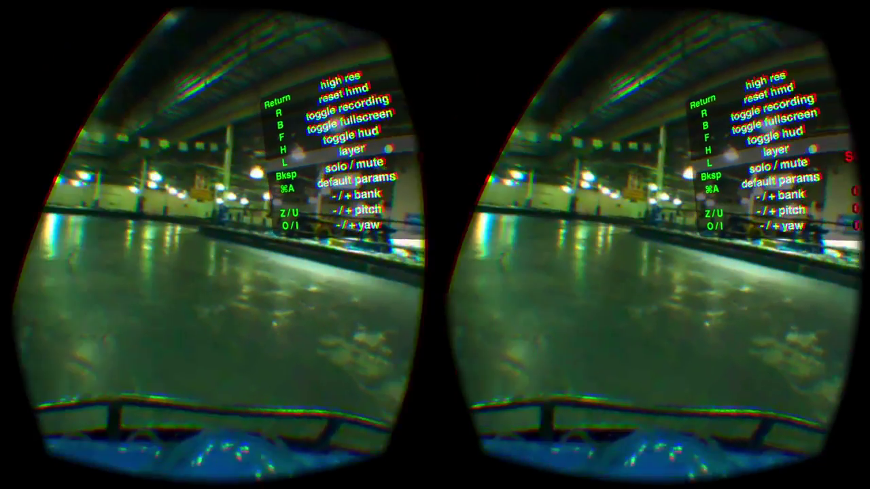
# Unsolo layer 2, cut layer 3's clip radius to about 77°, then solo layer 4.
pyautogui.press('BackSpace')
pyautogui.press('BackSpace')
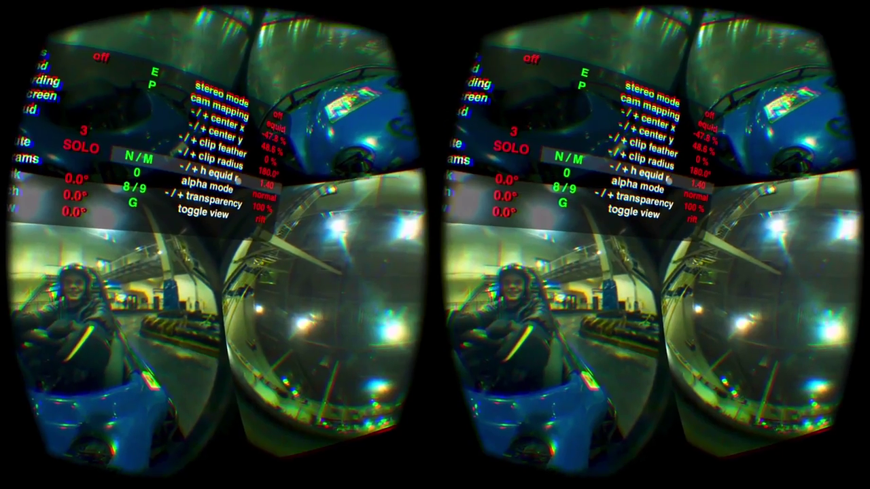
pyautogui.press('-')
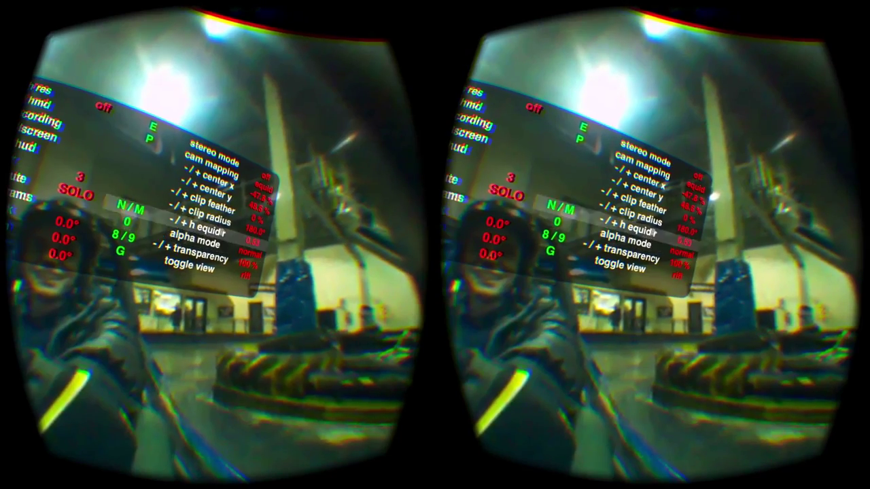
pyautogui.press('-')
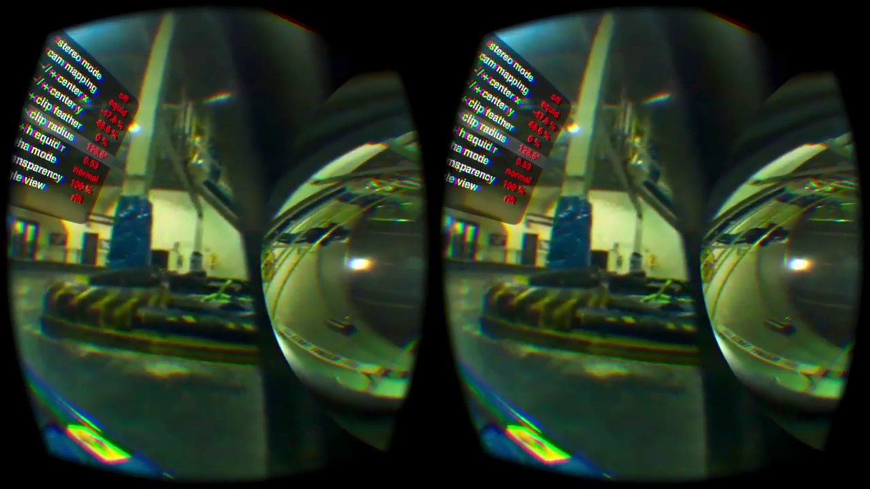
pyautogui.press('-')
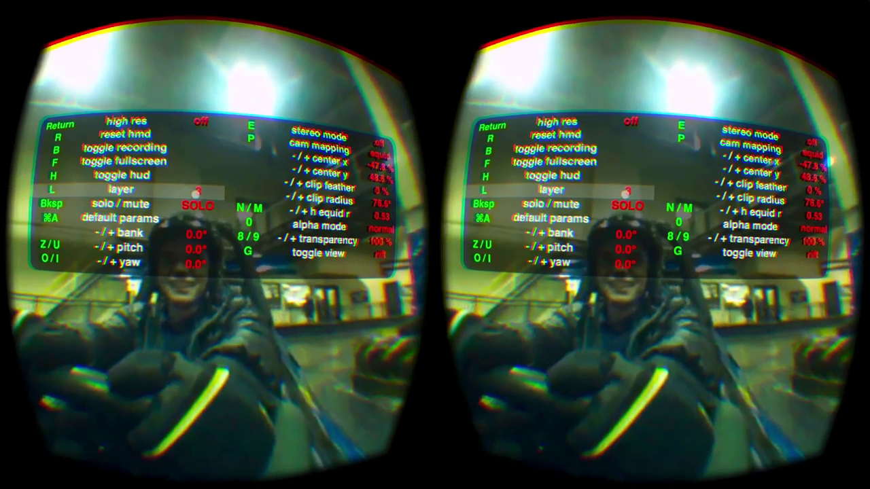
pyautogui.press('n')
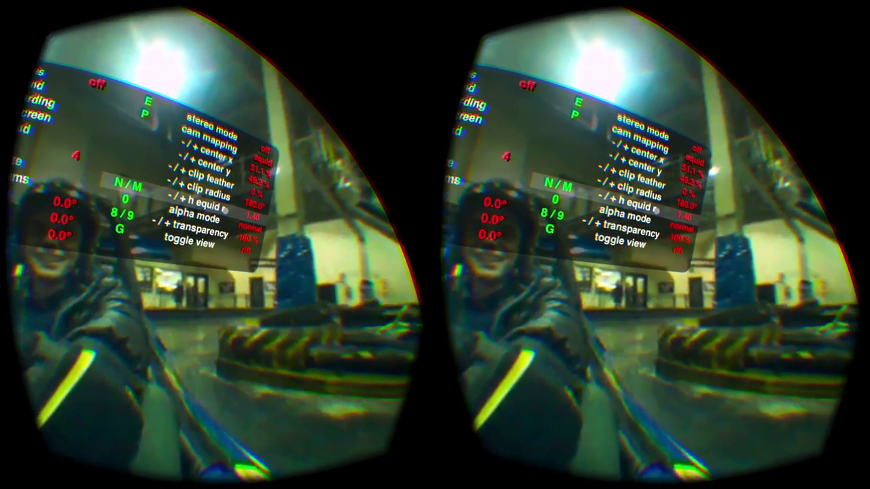
pyautogui.press('BackSpace')
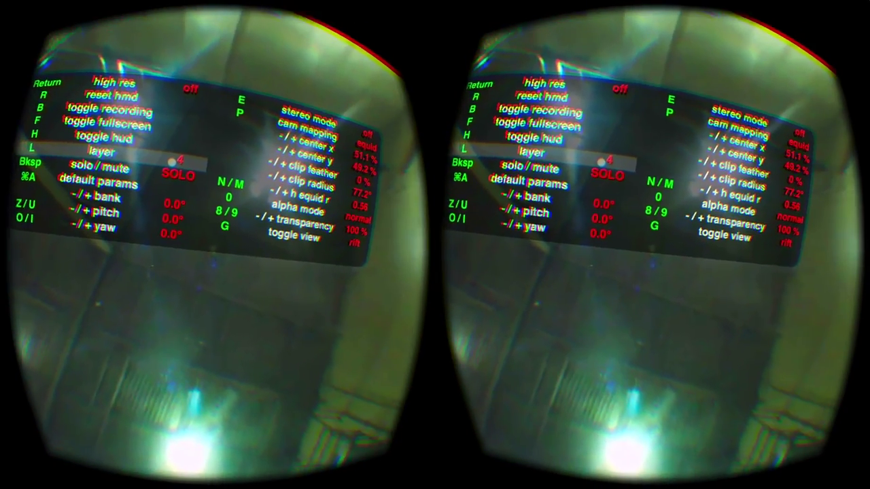
# Select layer 1 and try a bank of -4.5° before returning it near 0.3°.
pyautogui.press('l')
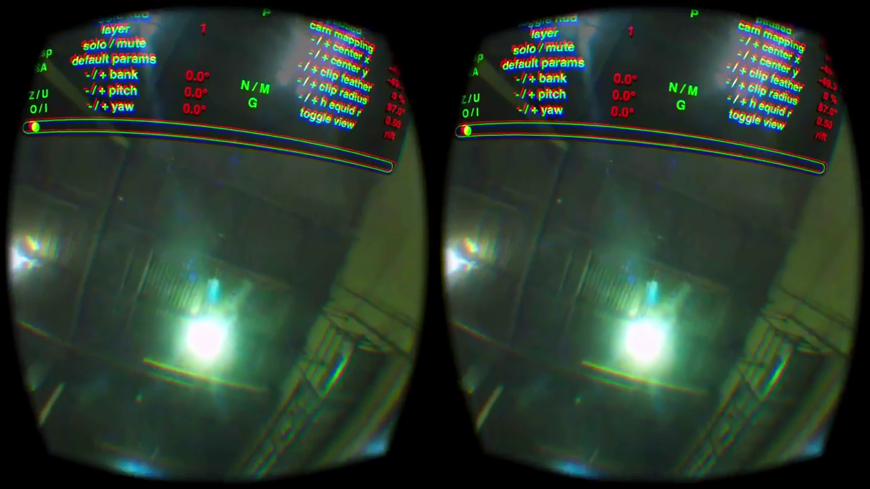
pyautogui.press('z')
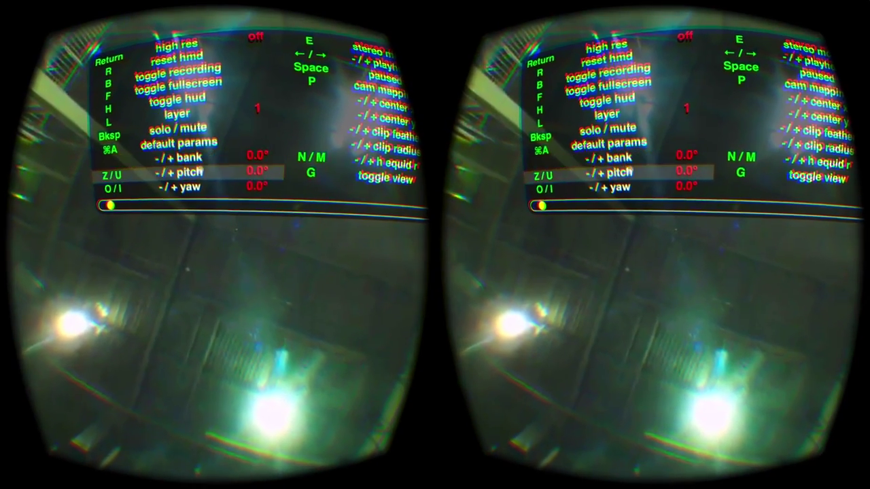
pyautogui.press('-')
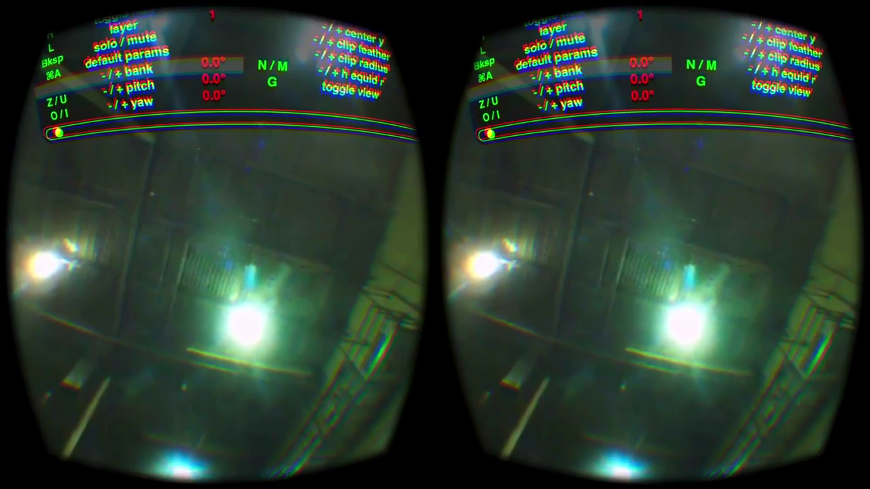
pyautogui.press('+')
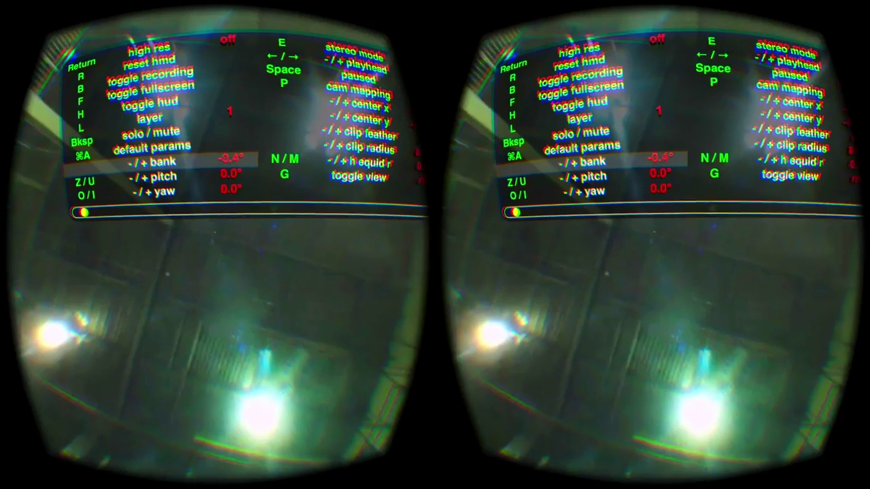
# Solo layer 1 and set its bank to -6.8°.
pyautogui.press('Up')
pyautogui.press('Up')
pyautogui.press('Up')
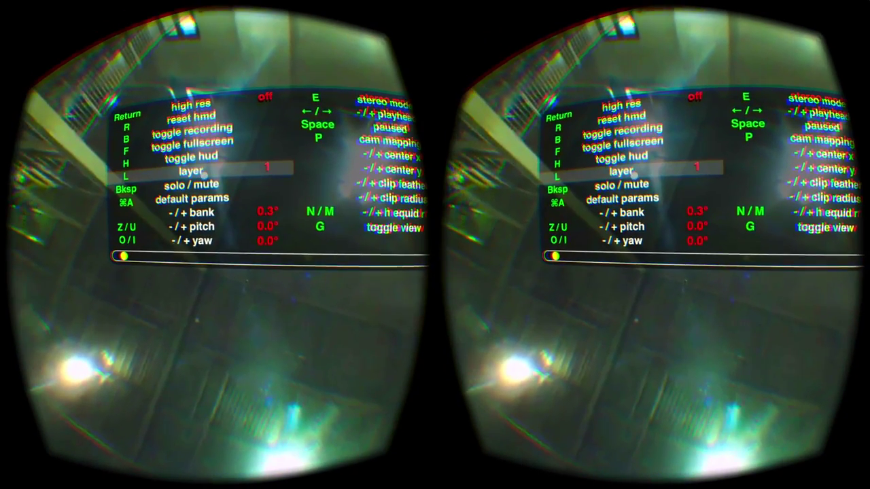
pyautogui.press('Down')
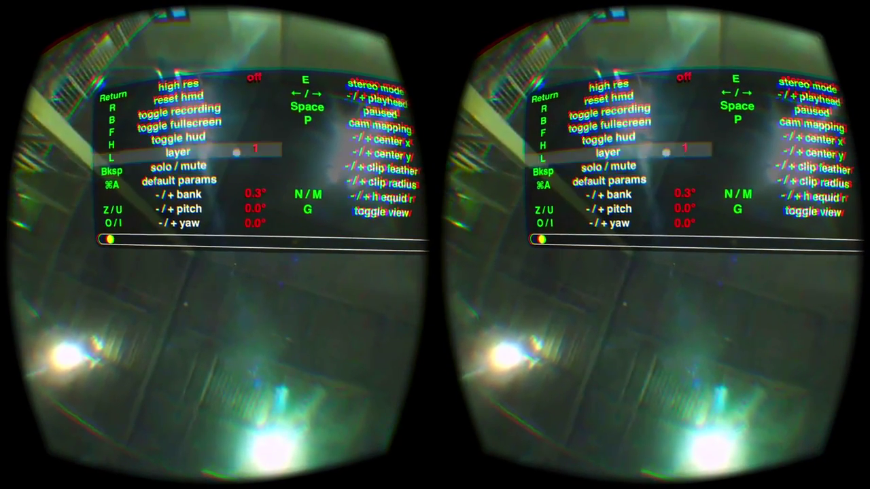
pyautogui.press('BackSpace')
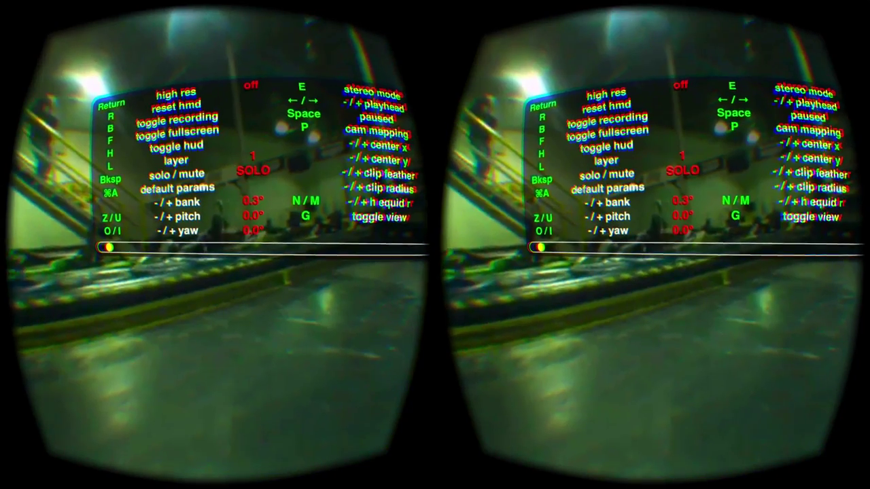
pyautogui.press('Down')
pyautogui.press('Down')
pyautogui.press('-')
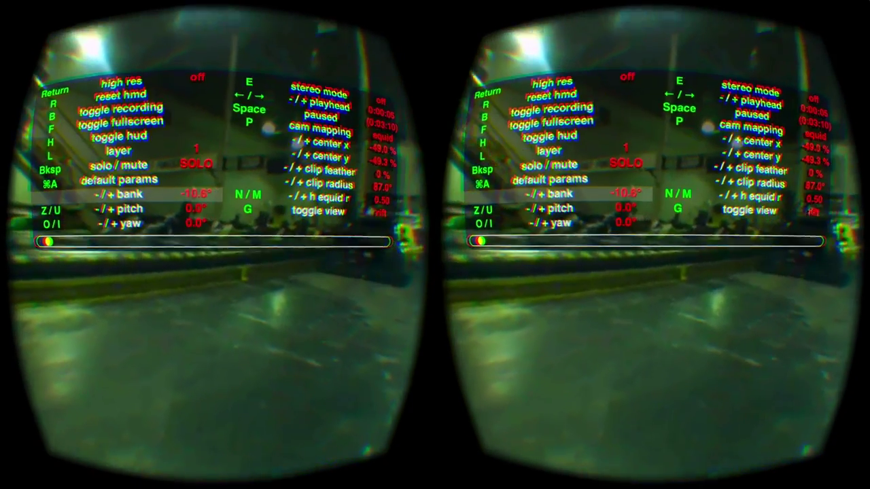
pyautogui.press('Down')
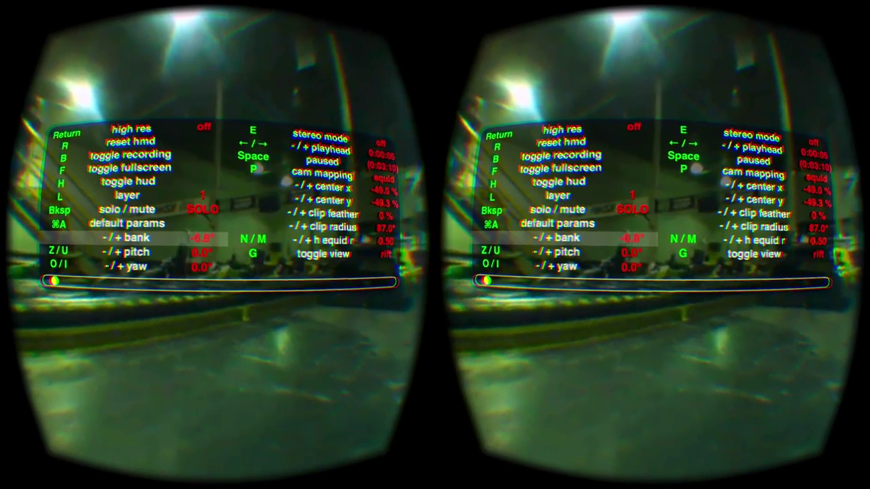
# Lower layer 1's pitch toward -11.0°.
pyautogui.press('-')
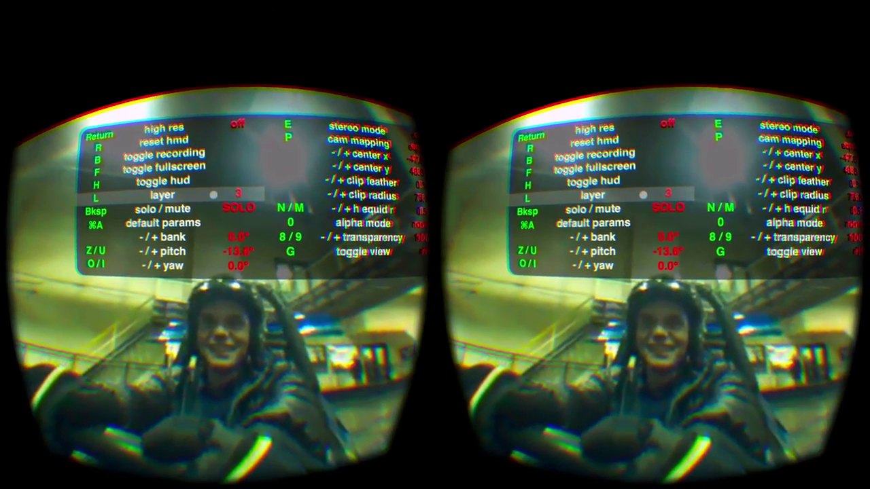
# Select layer 4, bank it to 16.2°, and start raising its pitch (22.2°).
pyautogui.press('l')
pyautogui.press('=')
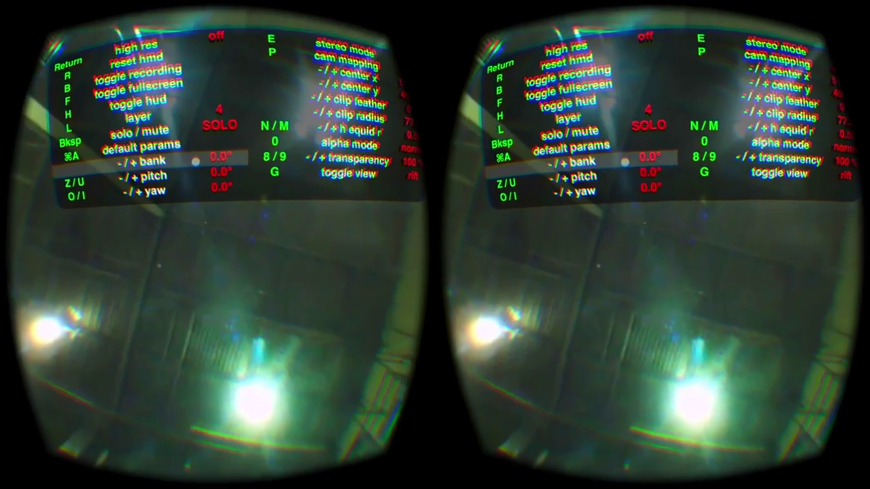
pyautogui.press('=')
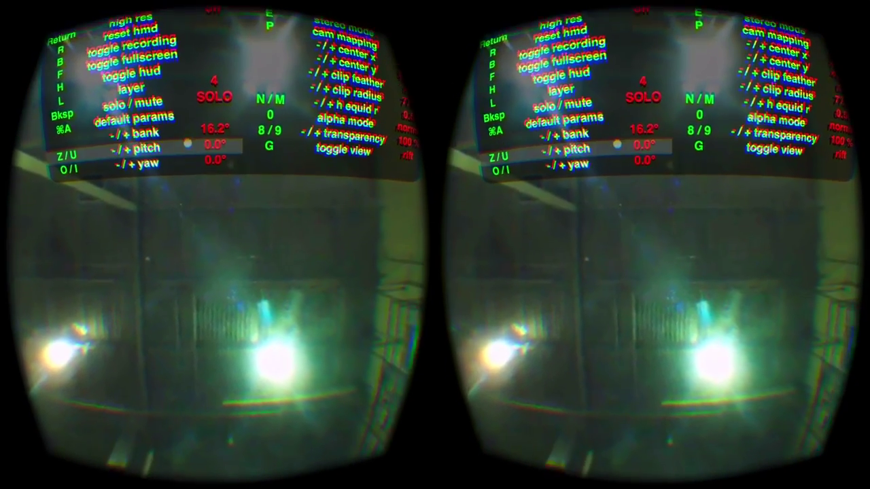
pyautogui.press('u')
pyautogui.press('u')
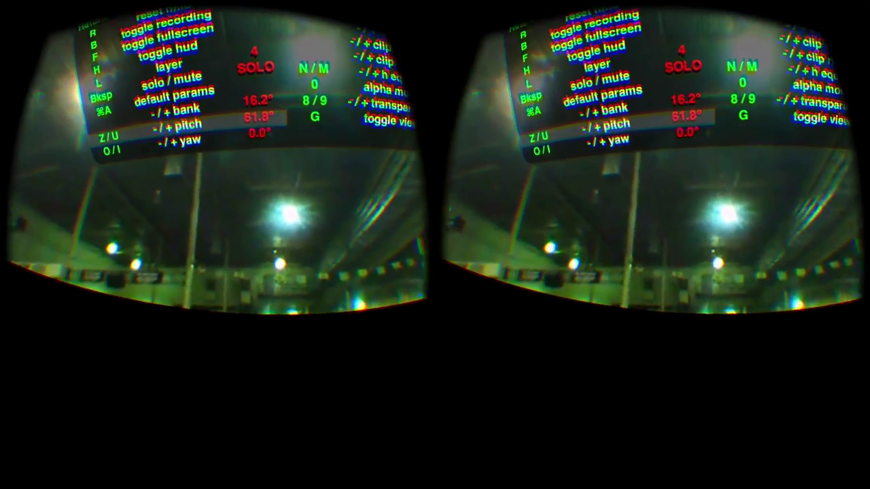